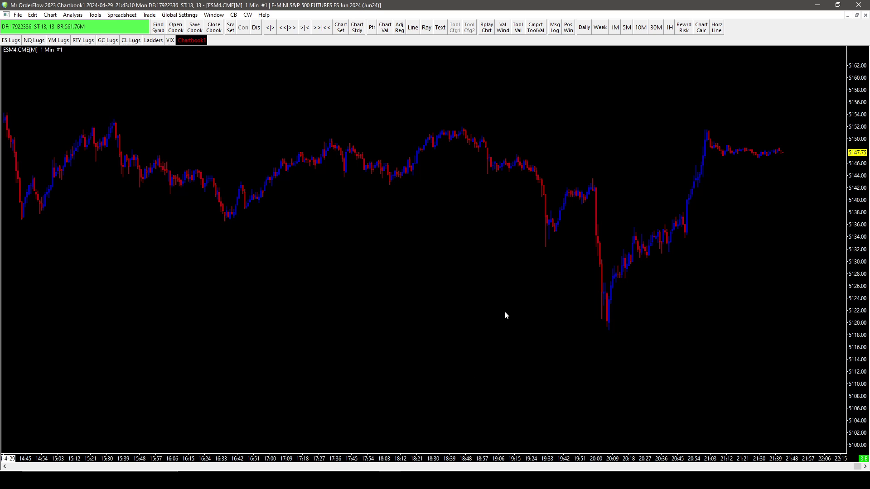
Drag the ESM4 chart up, down, left and right until earlier bars from about 12:36 show.
scroll(484, 295, up, 2)
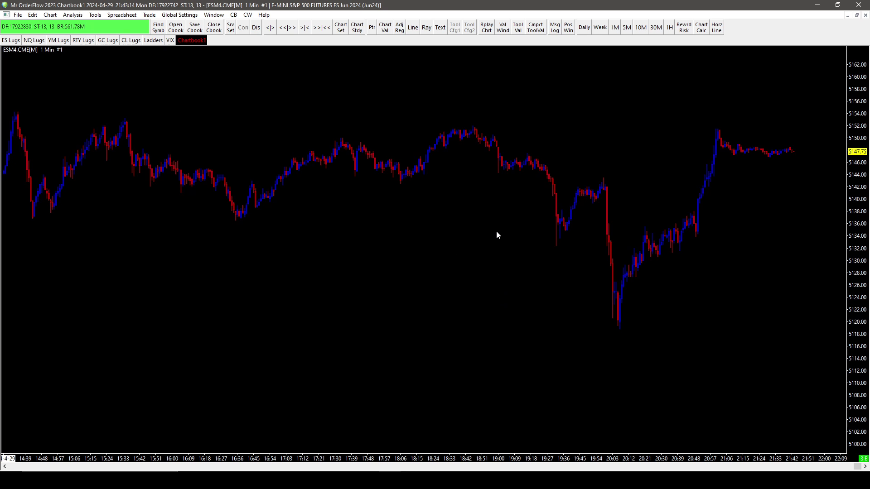
drag(486, 237, 493, 271)
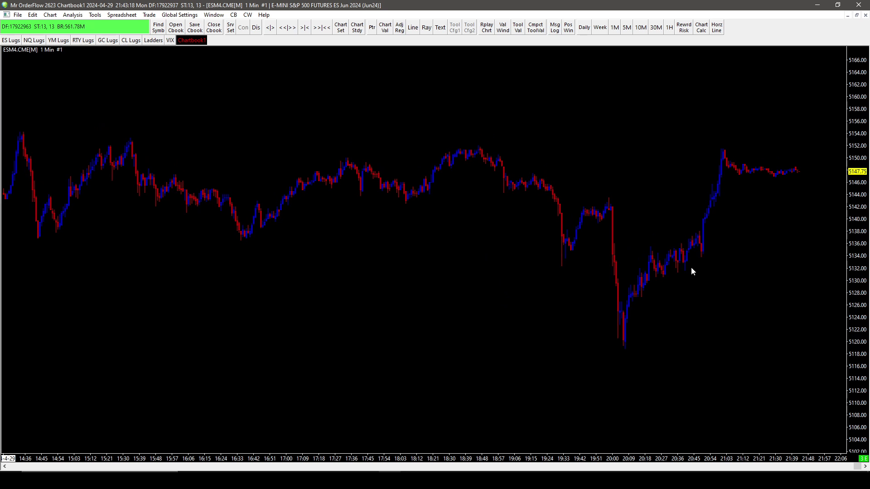
mouse_move(502, 312)
mouse_down()
mouse_move(499, 272)
mouse_move(507, 352)
mouse_move(510, 313)
mouse_move(467, 297)
mouse_move(495, 304)
mouse_up()
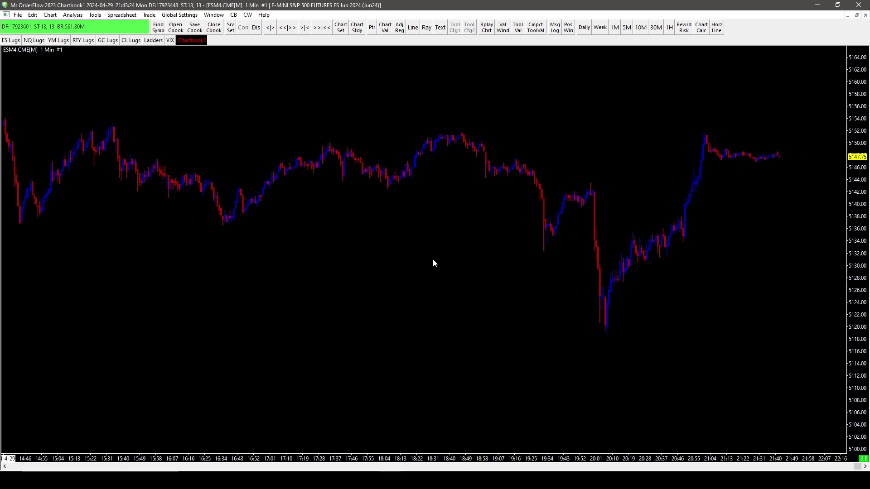
drag(433, 260, 468, 262)
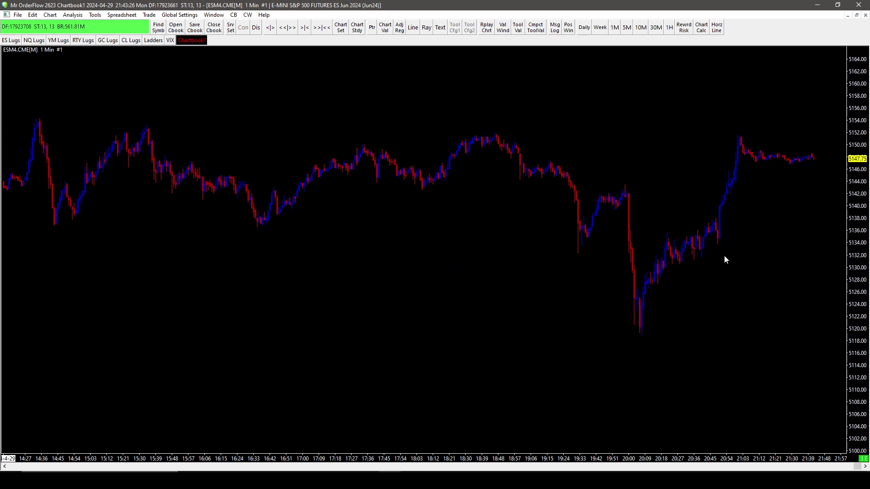
drag(718, 266, 599, 275)
drag(306, 276, 404, 264)
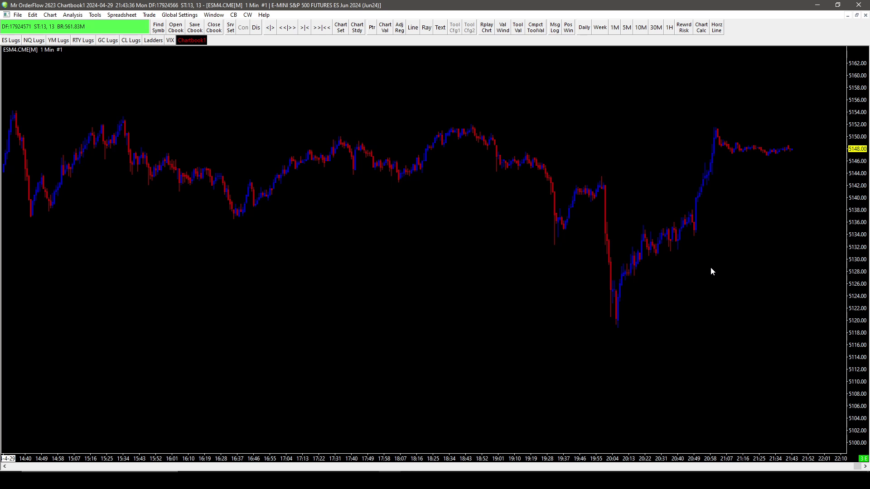
drag(671, 174, 631, 230)
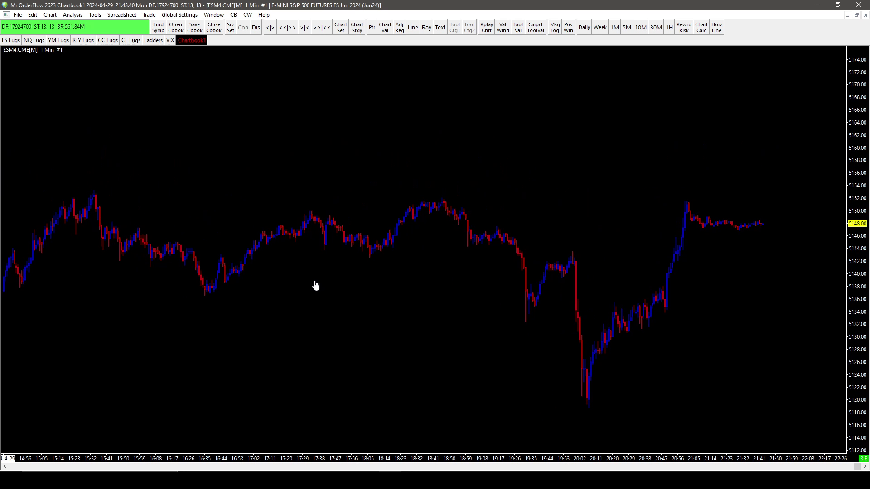
drag(316, 286, 404, 276)
mouse_move(592, 225)
mouse_down()
mouse_move(592, 171)
mouse_move(591, 217)
mouse_up()
Zoom the bar spacing in and out with the wheel, then pan back and forth through the bars.
scroll(594, 240, down, 5)
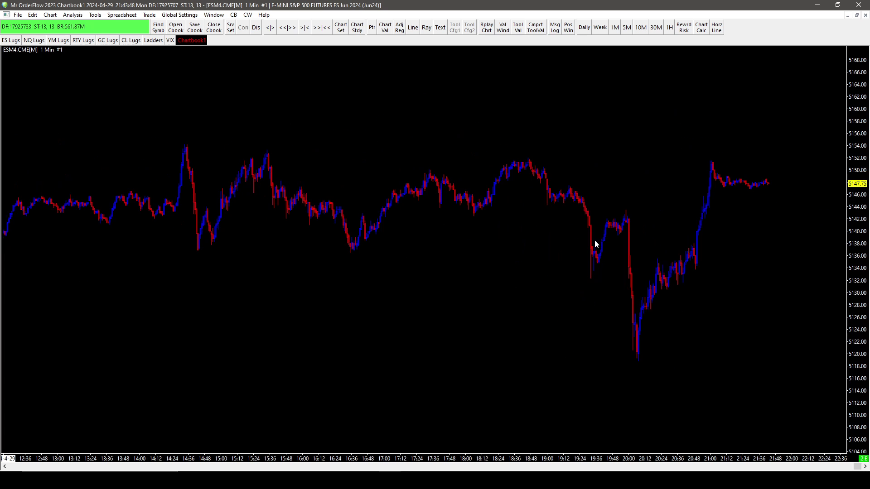
scroll(595, 245, down, 5)
scroll(595, 240, up, 10)
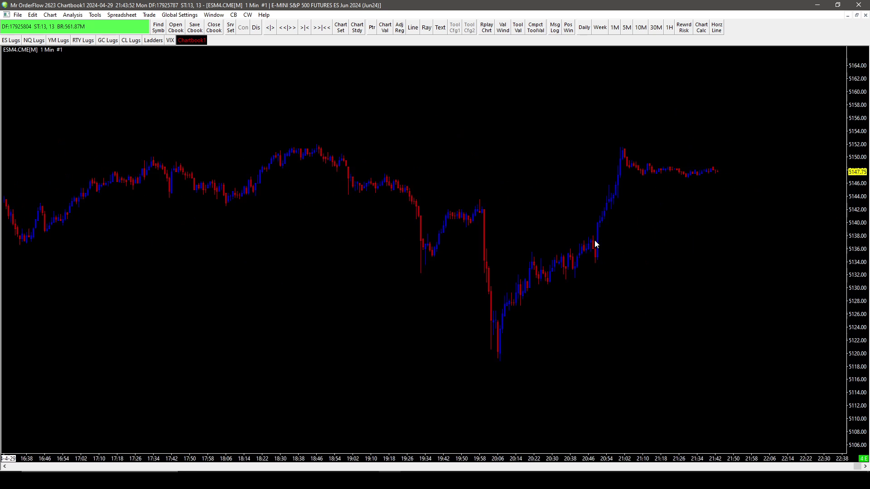
drag(605, 306, 375, 297)
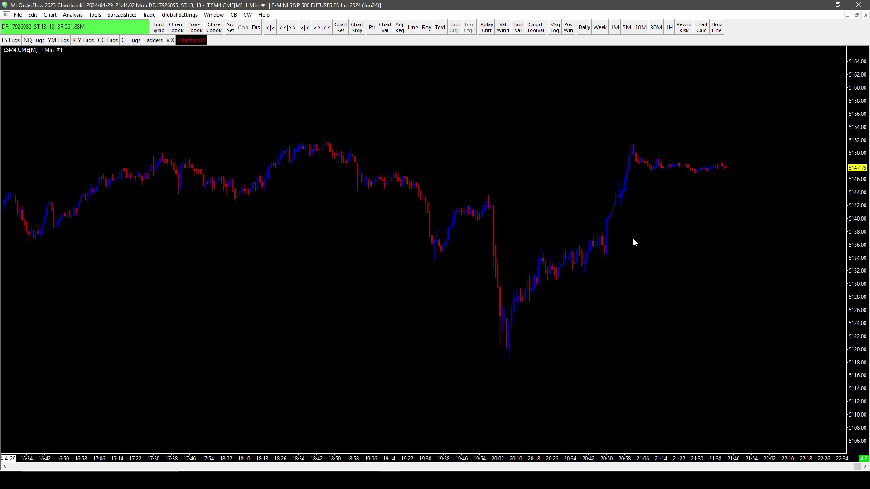
drag(415, 321, 453, 315)
drag(671, 256, 623, 246)
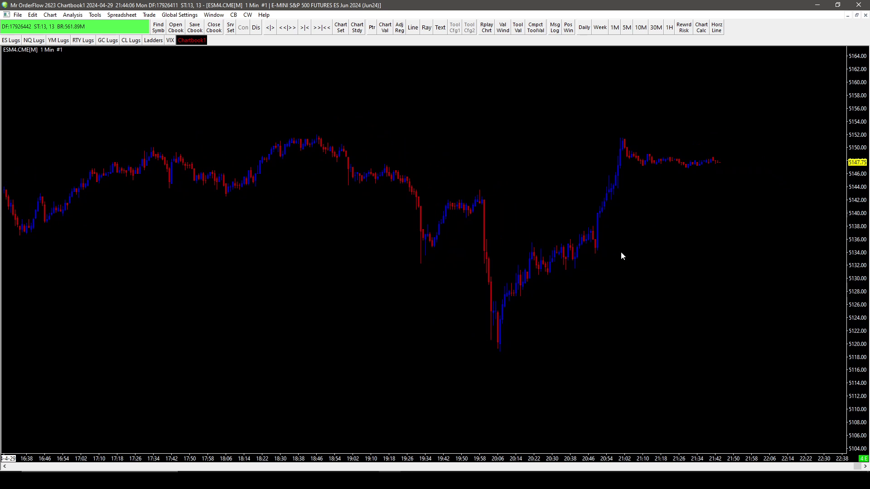
drag(307, 301, 519, 284)
Readjust the bar spacing and shift the view to show bars from about 14:09 onward.
scroll(519, 282, down, 5)
scroll(520, 282, down, 10)
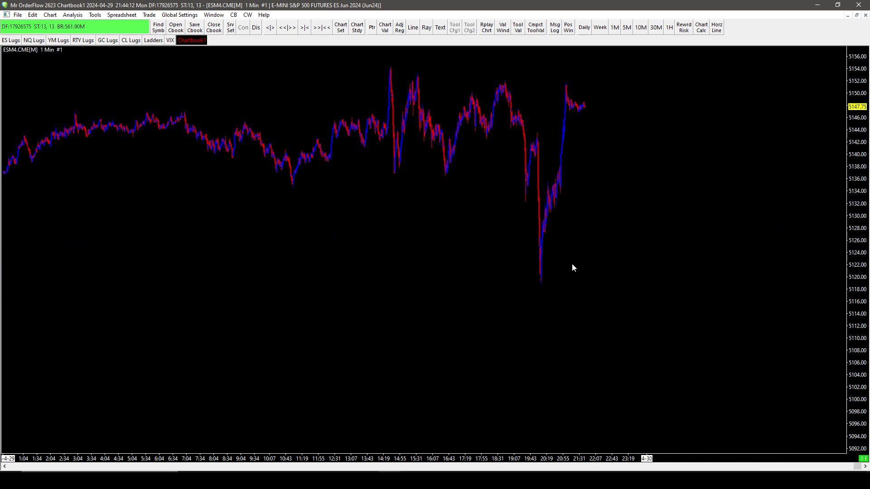
scroll(590, 269, up, 10)
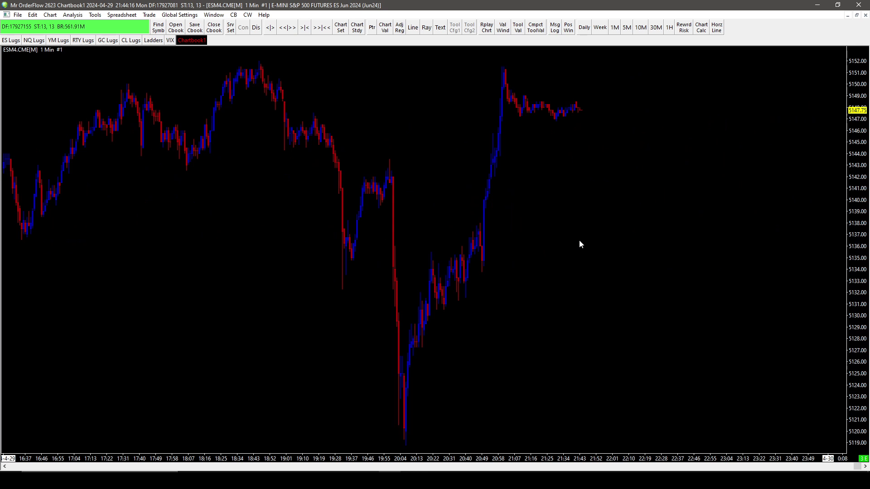
scroll(579, 240, up, 2)
drag(649, 276, 645, 188)
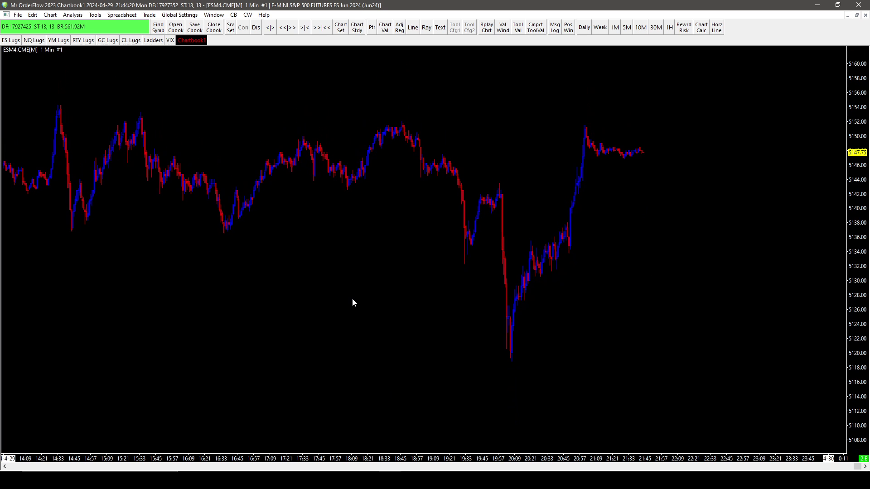
Pick Hand from the chart's right-click menu and drag the chart to bars from about 14:01.
right_click(513, 83)
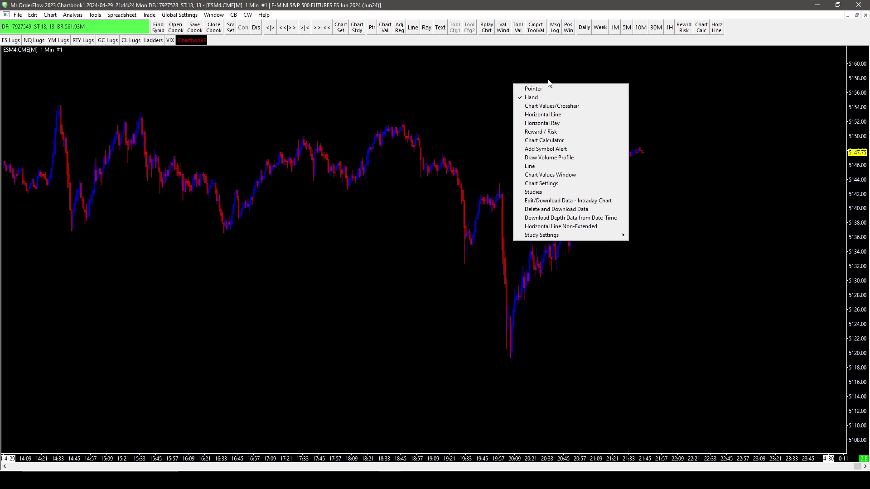
click(682, 94)
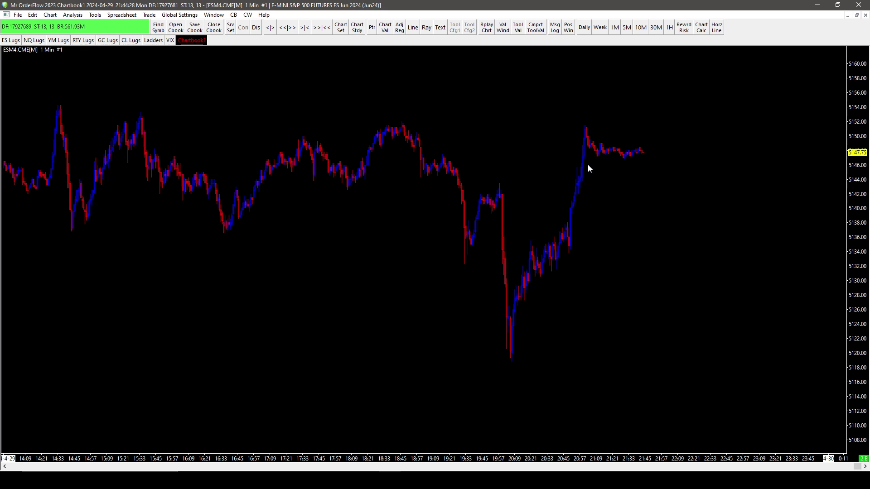
right_click(520, 76)
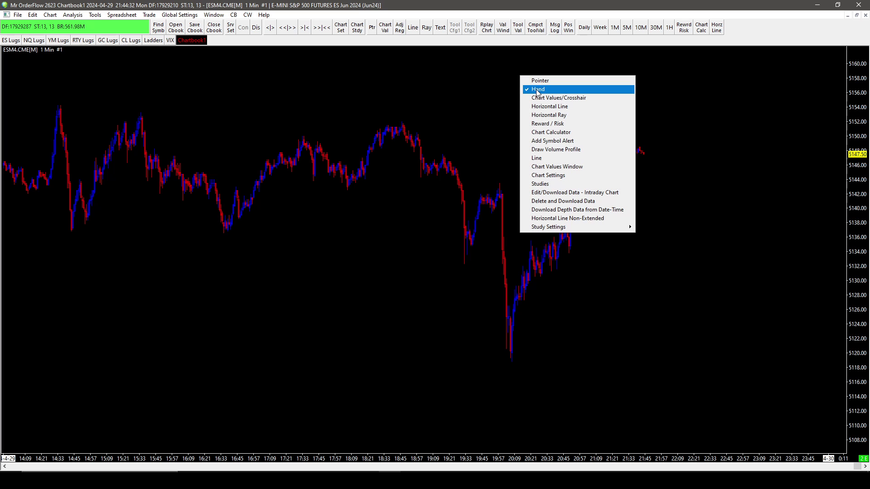
click(532, 89)
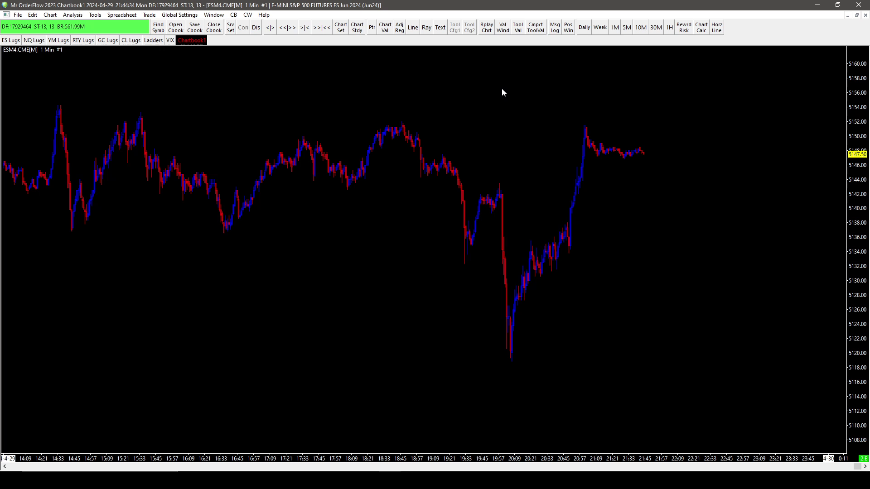
drag(673, 250, 623, 132)
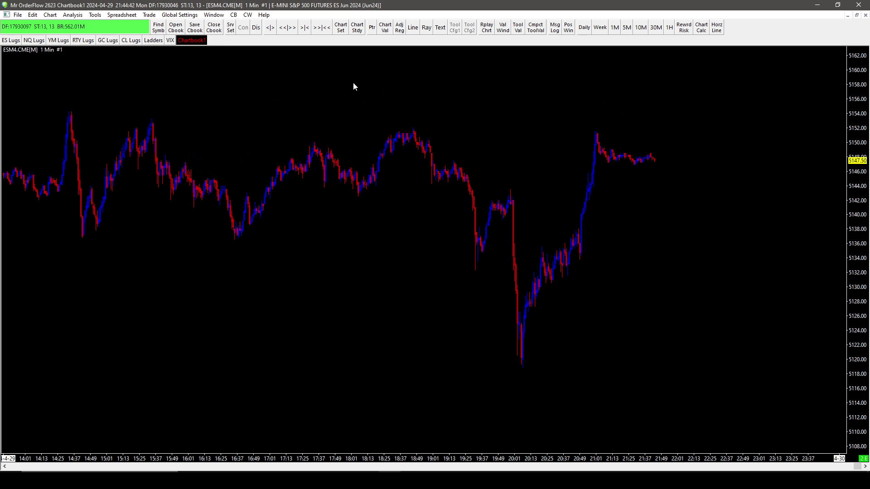
In General Settings, set Scroll Wheel to 'Changes Spacing, With Shift Scrolls Vertical Scale' and confirm.
click(186, 15)
click(190, 24)
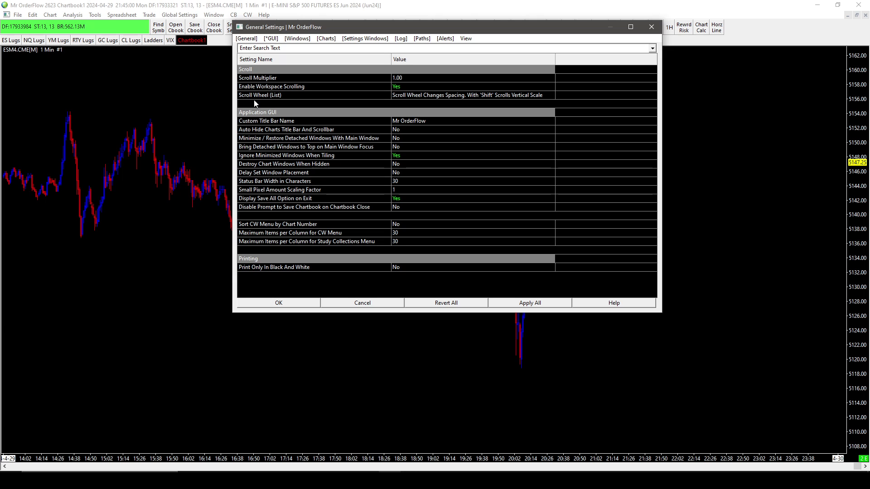
click(435, 96)
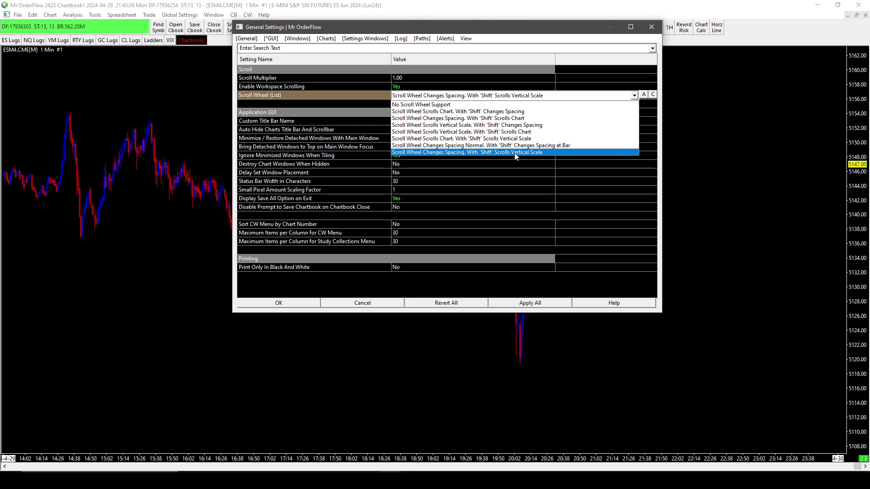
click(531, 153)
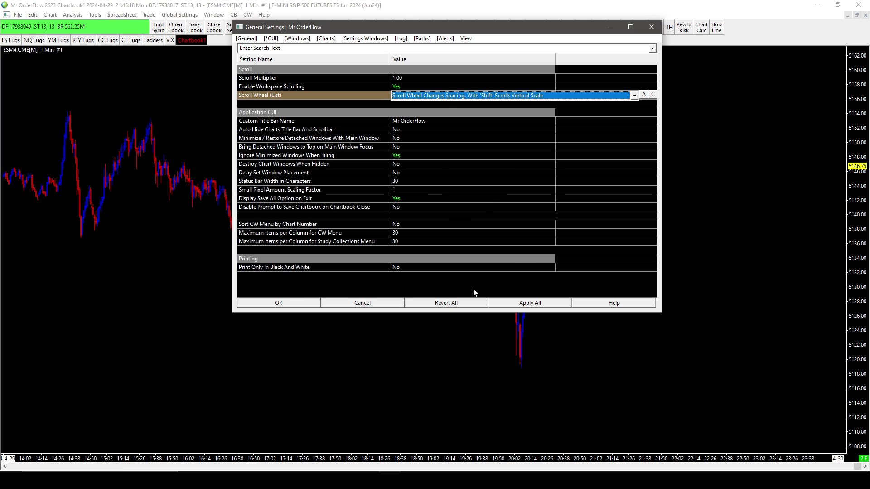
click(294, 304)
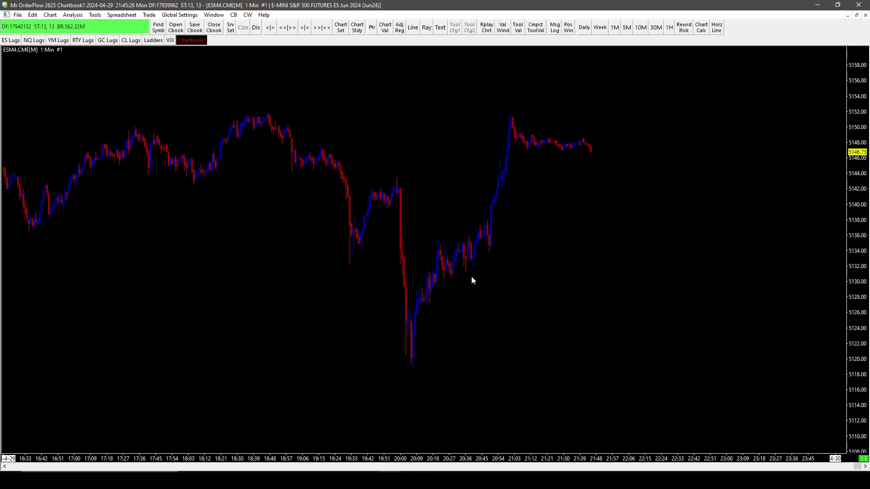
In Tool Settings, set 'After Single Tool Use Change To' to Hand and scroll through the remaining options.
click(180, 15)
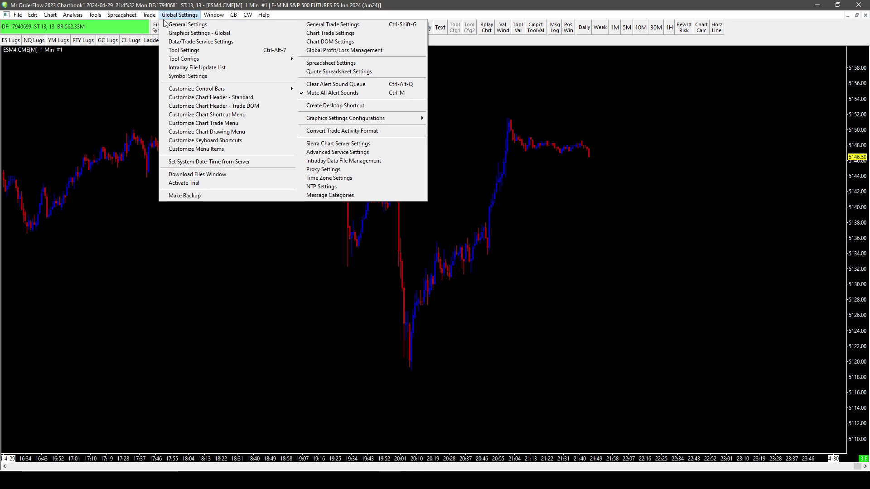
click(179, 50)
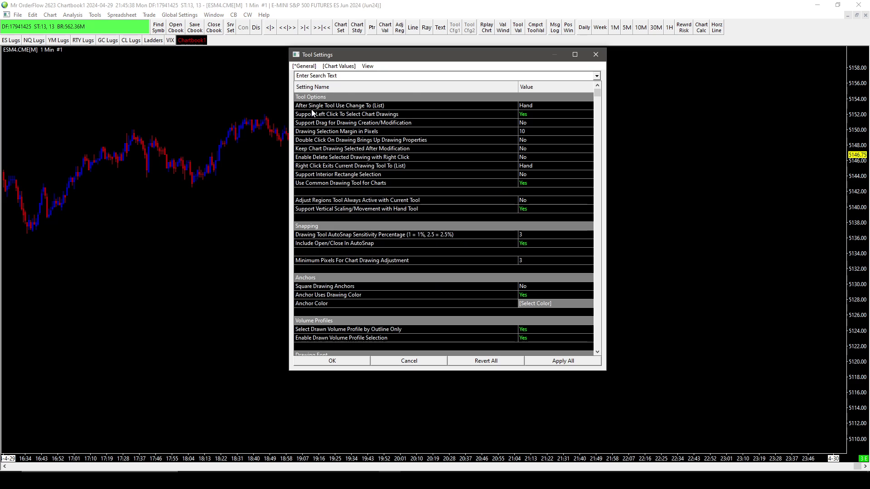
click(526, 107)
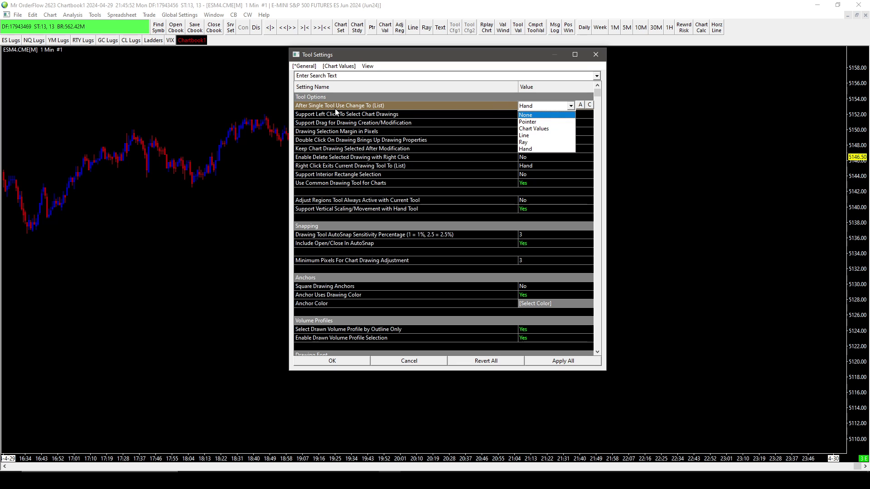
click(526, 148)
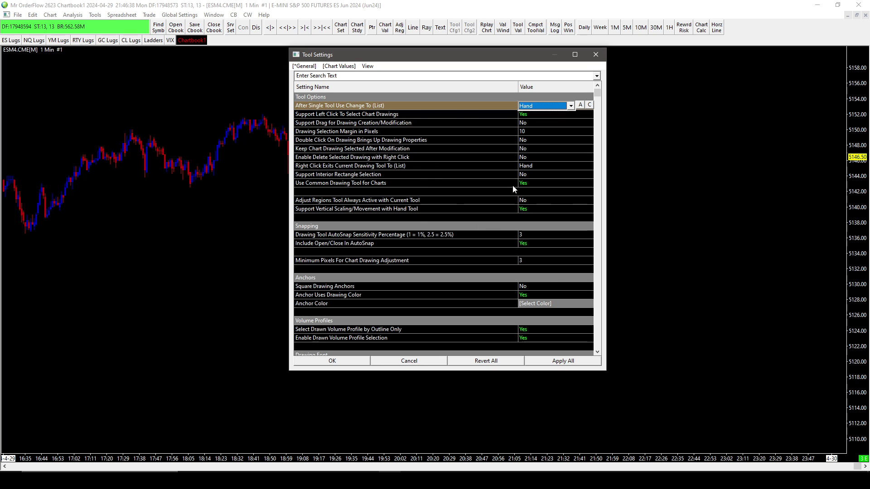
scroll(515, 188, down, 1)
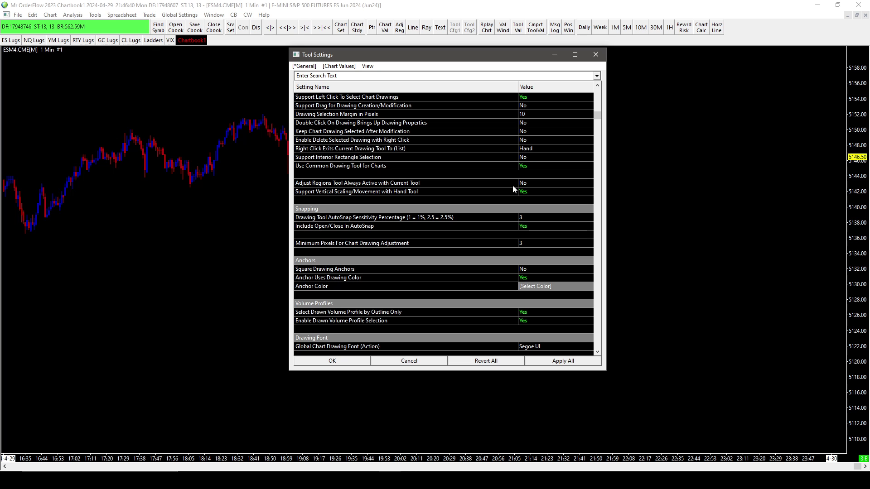
scroll(515, 189, down, 4)
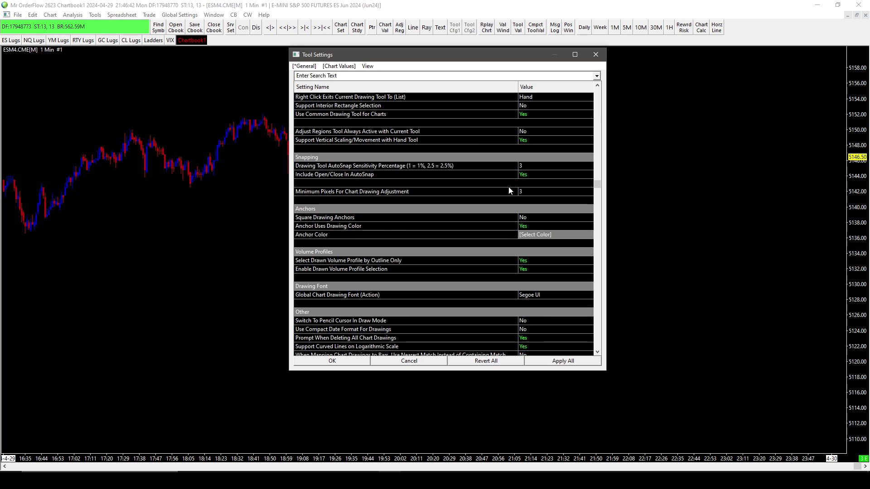
scroll(510, 190, down, 3)
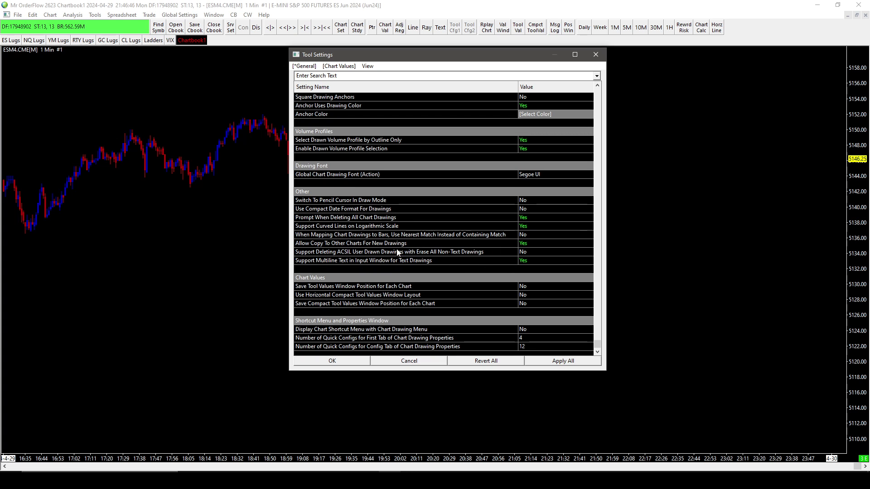
scroll(462, 247, up, 7)
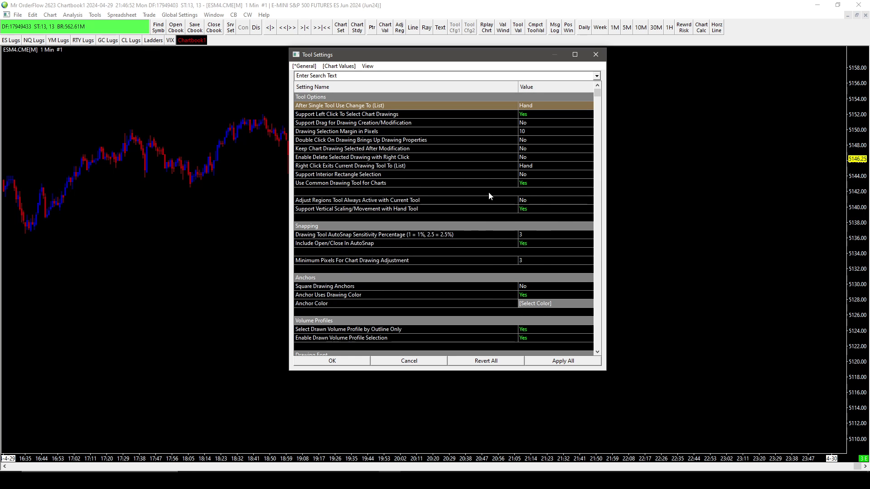
Apply the tool settings and switch the chart to the Chart Calculator.
click(342, 361)
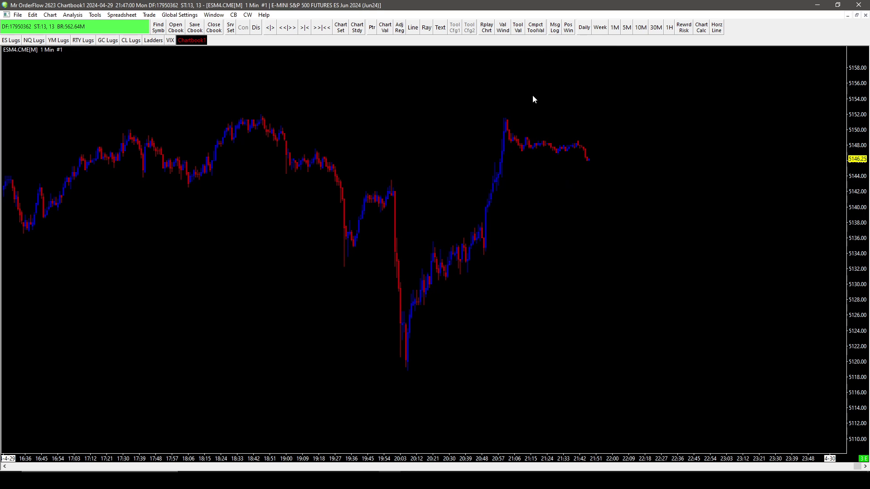
right_click(544, 78)
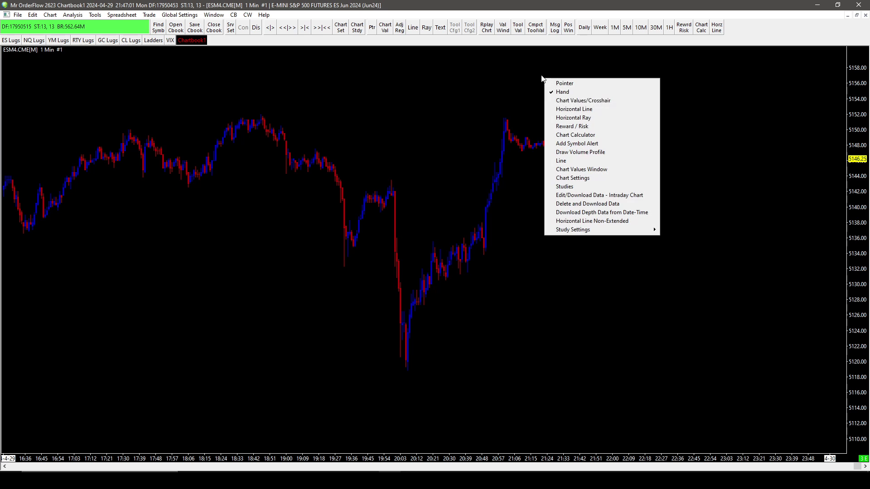
click(508, 92)
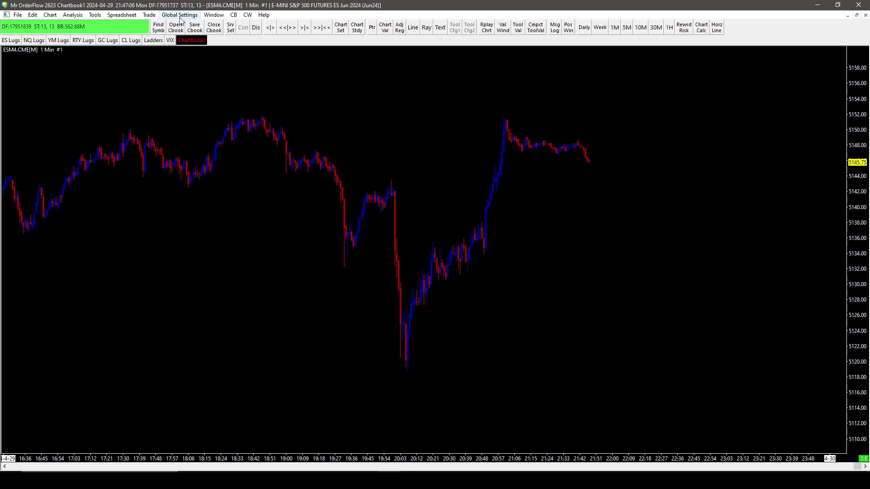
right_click(590, 82)
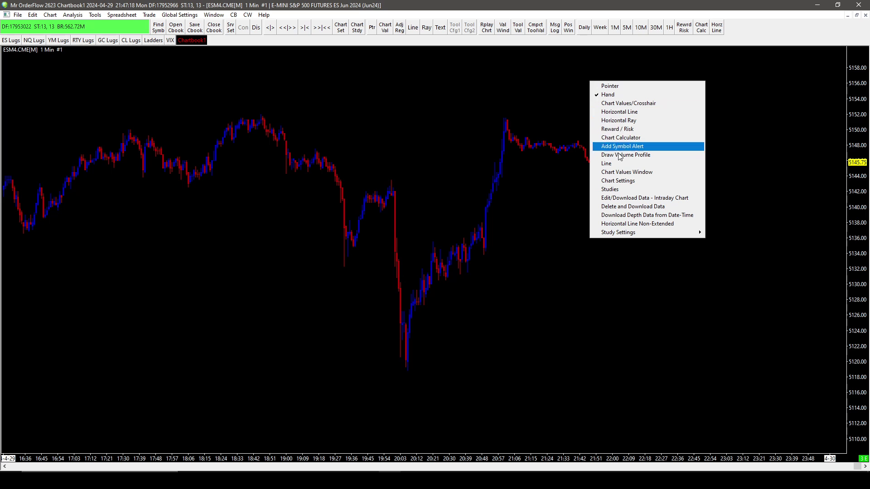
click(621, 138)
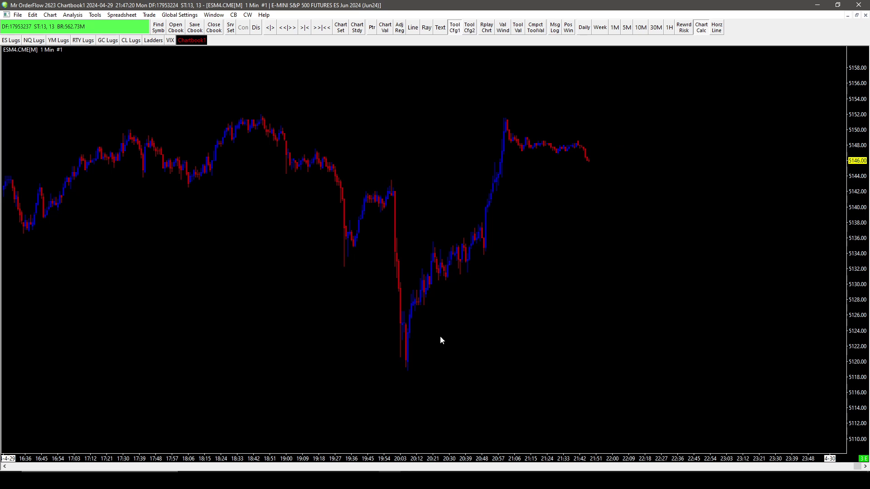
Measure the rally from the low to the high, then cancel and pan to bars from about 16:22.
drag(421, 362, 517, 131)
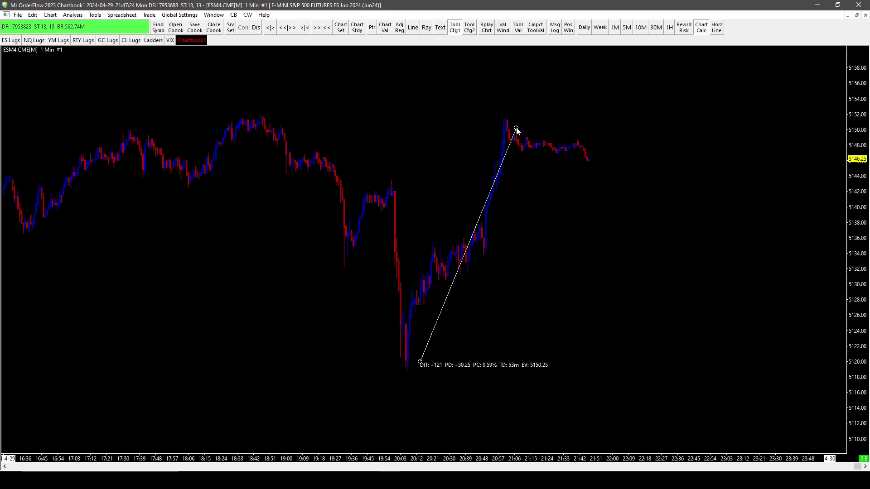
drag(517, 131, 508, 175)
drag(560, 176, 566, 199)
key(Escape)
drag(530, 176, 489, 169)
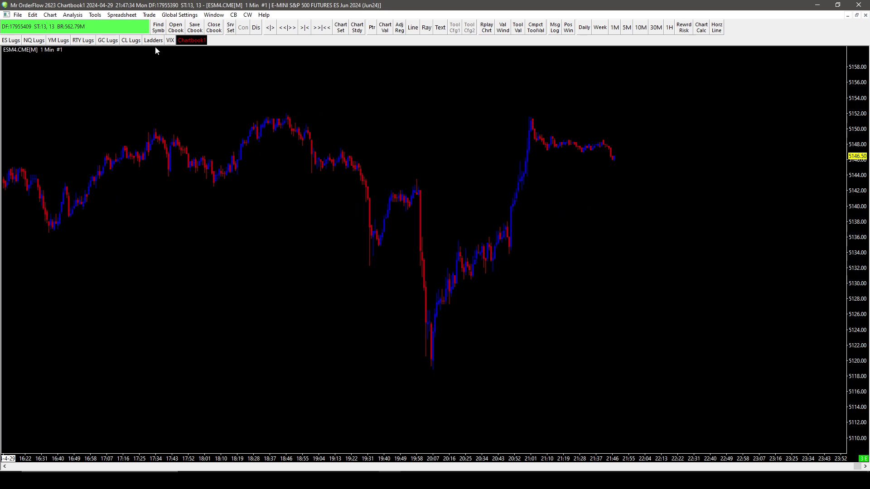
click(189, 15)
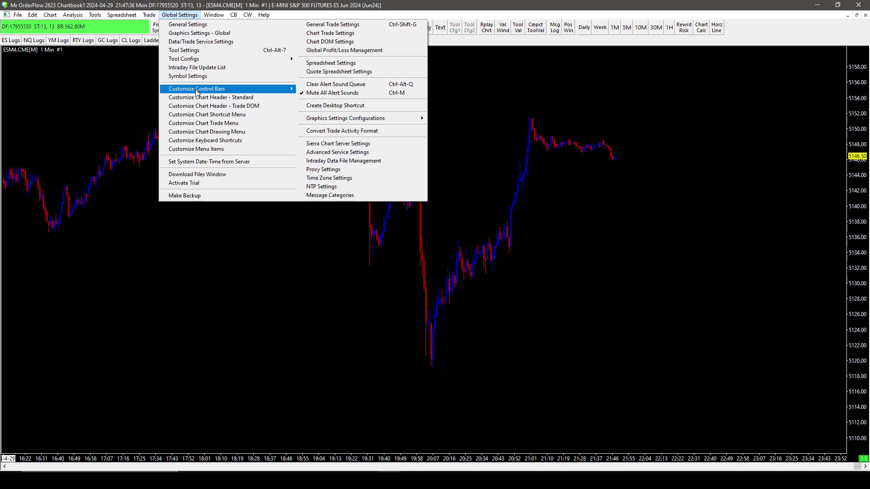
click(198, 115)
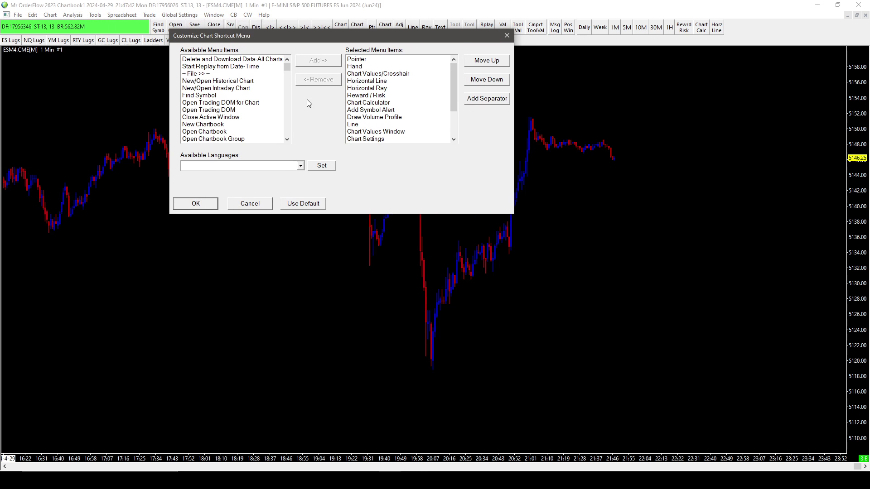
mouse_move(288, 68)
mouse_down()
mouse_move(293, 118)
mouse_move(292, 68)
mouse_up()
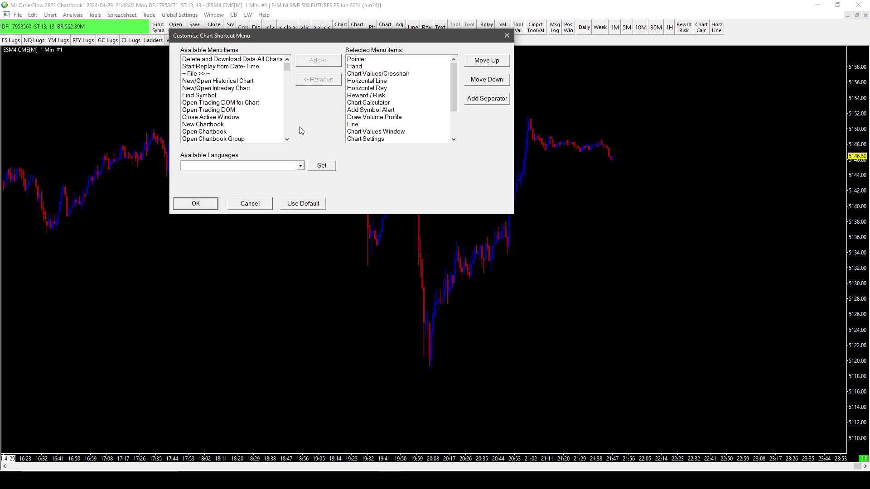
scroll(380, 81, down, 1)
scroll(406, 91, up, 1)
click(194, 203)
Drag the chart up and down, then zoom the bar spacing in and out repeatedly.
drag(526, 262, 518, 295)
drag(482, 218, 493, 186)
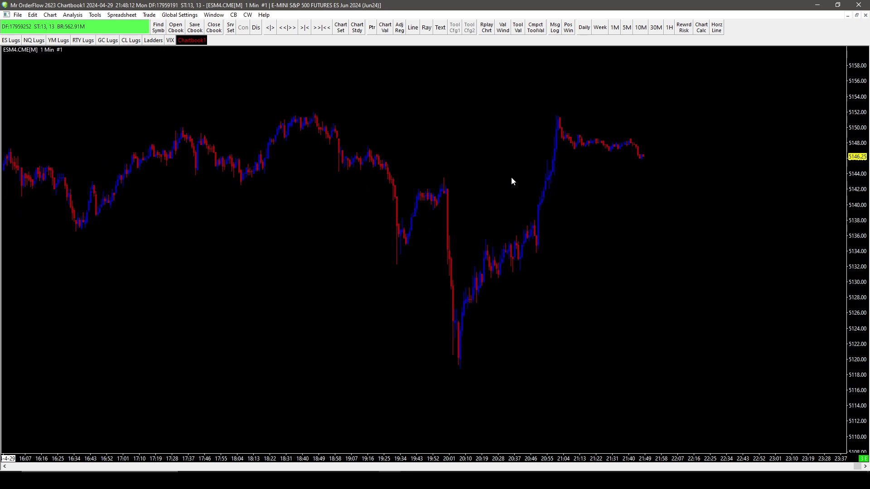
scroll(513, 181, down, 2)
scroll(513, 182, up, 3)
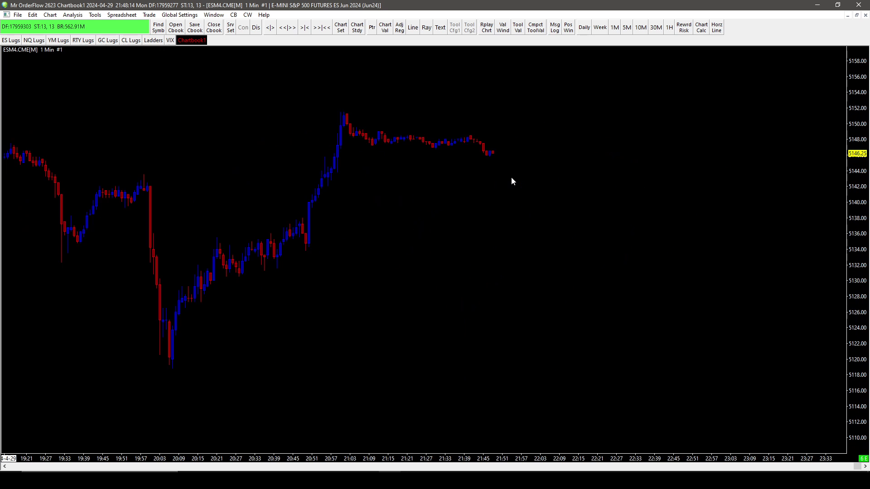
scroll(512, 181, down, 2)
scroll(512, 181, up, 2)
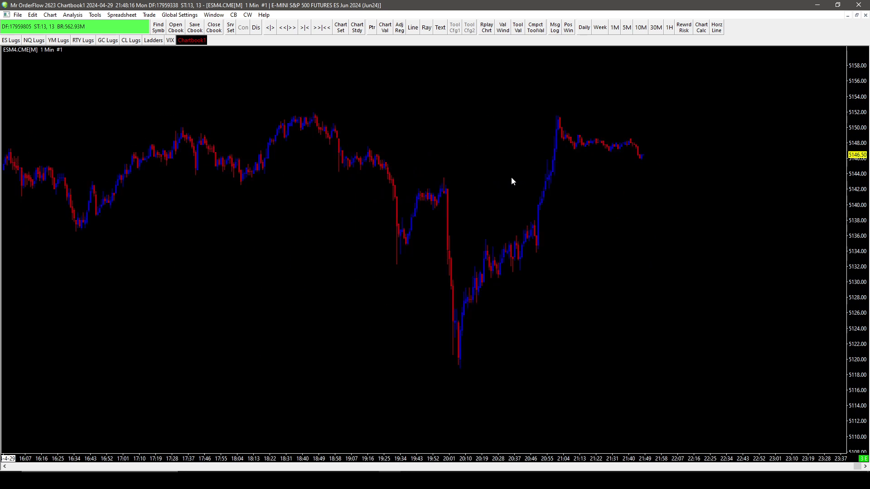
scroll(512, 182, down, 1)
scroll(512, 181, down, 1)
scroll(512, 181, up, 3)
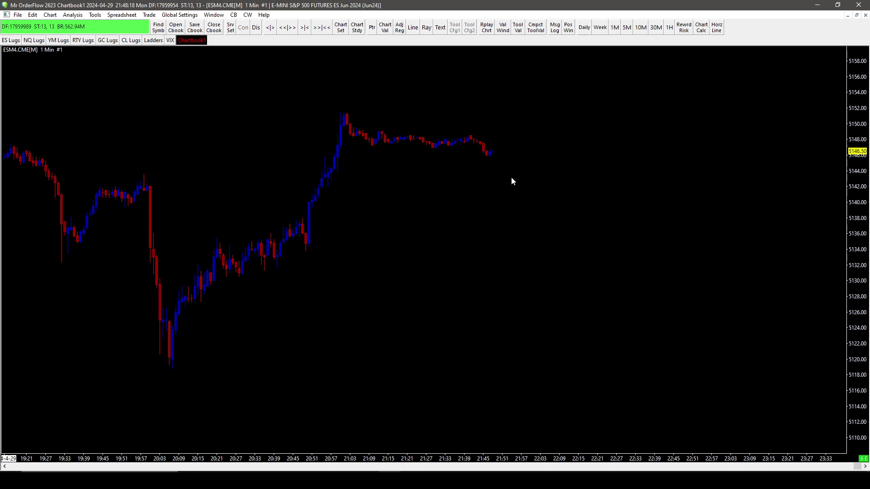
scroll(512, 181, down, 2)
scroll(512, 181, up, 2)
scroll(512, 181, down, 3)
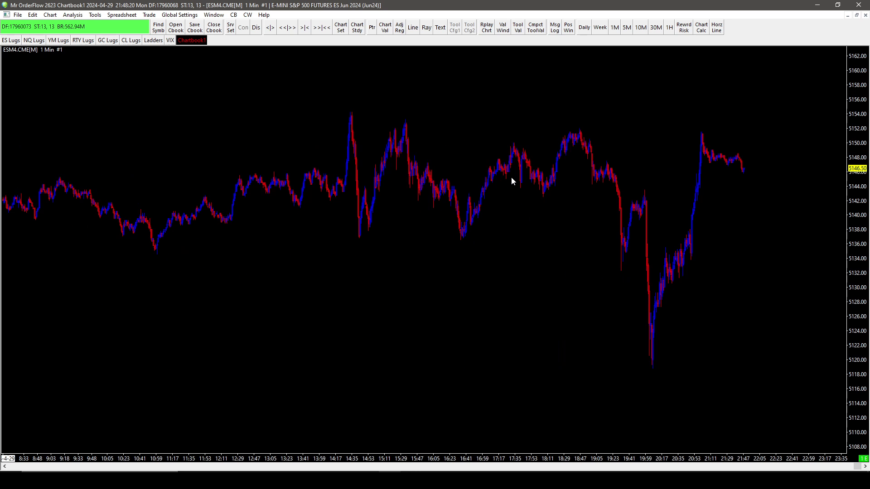
scroll(512, 181, up, 3)
Pan the chart diagonally and across time until bars from about 16:34 to 21:46 show.
drag(421, 212, 532, 124)
scroll(503, 224, down, 2)
drag(322, 167, 165, 226)
drag(417, 211, 552, 218)
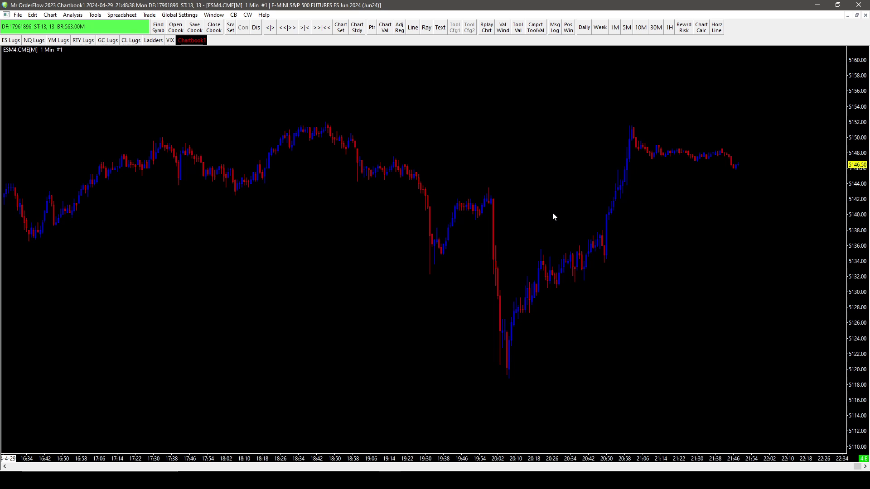
Enable Lock Fill Space in the Chart menu and slide the bars slightly left to about 16:41.
click(49, 14)
click(59, 61)
drag(558, 176, 500, 189)
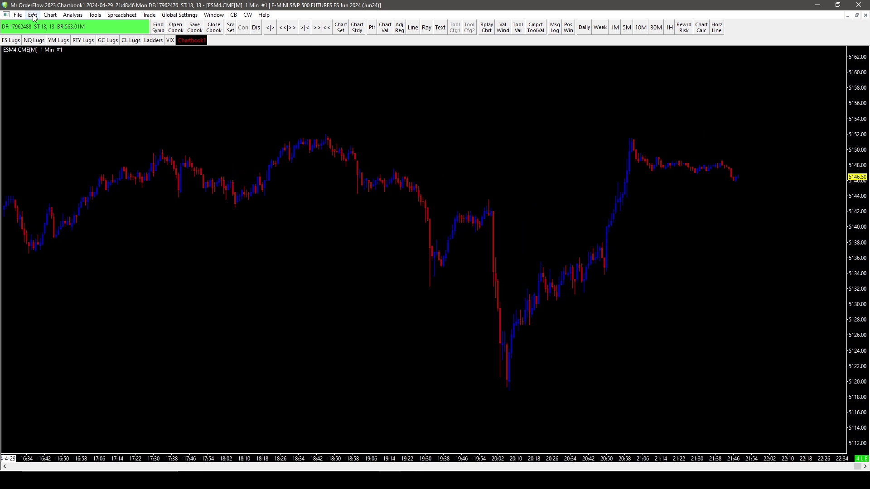
click(49, 15)
click(78, 69)
drag(412, 136, 396, 135)
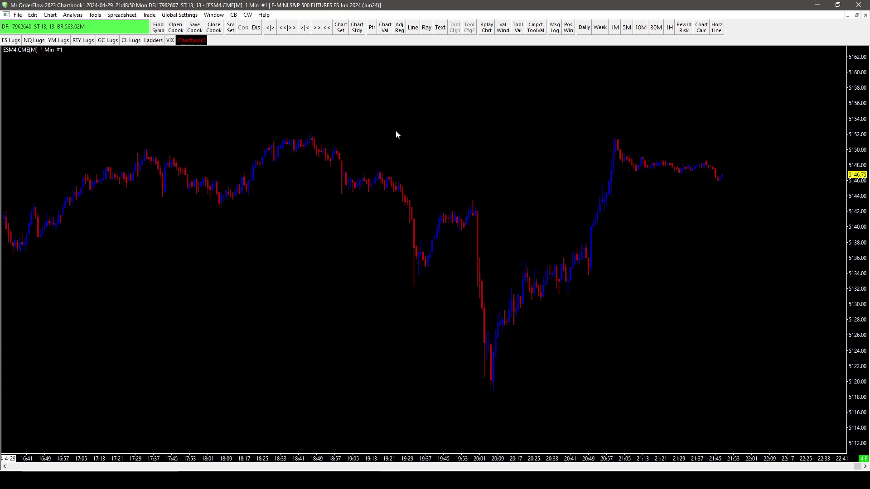